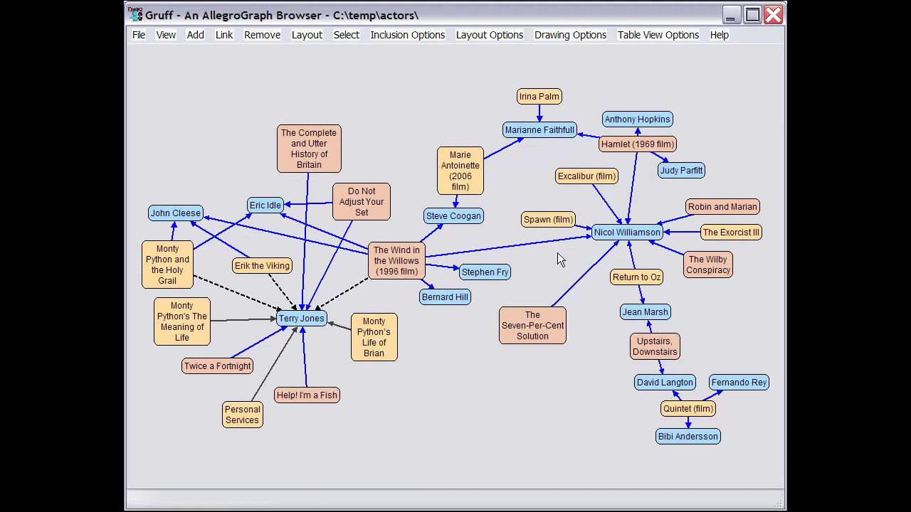
# Check Terry Jones's property table and the SPARQL query view, then return to the graph.
pyautogui.hotkey('ctrl', 't')
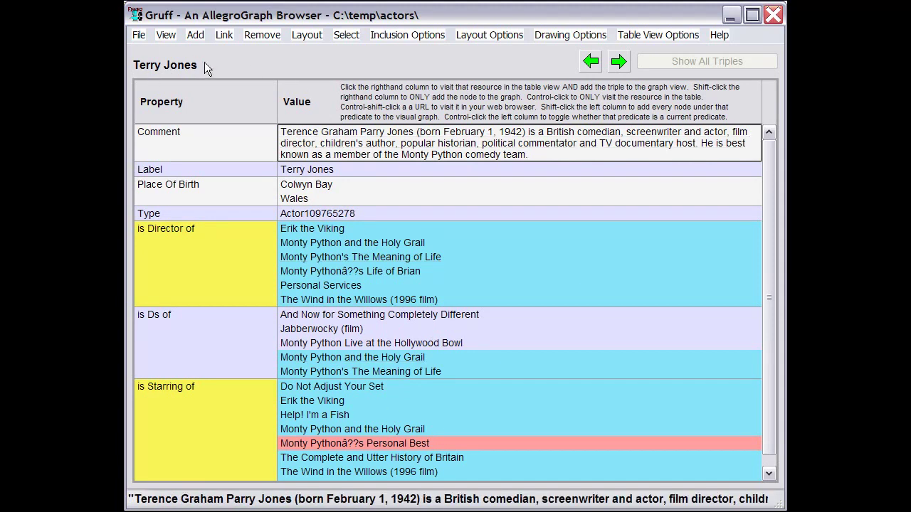
pyautogui.hotkey('ctrl', 'q')
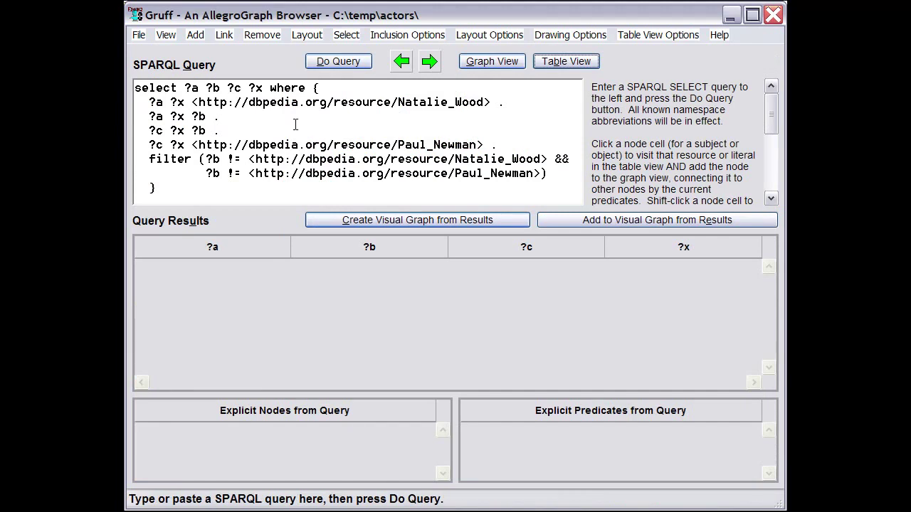
pyautogui.hotkey('ctrl', 'g')
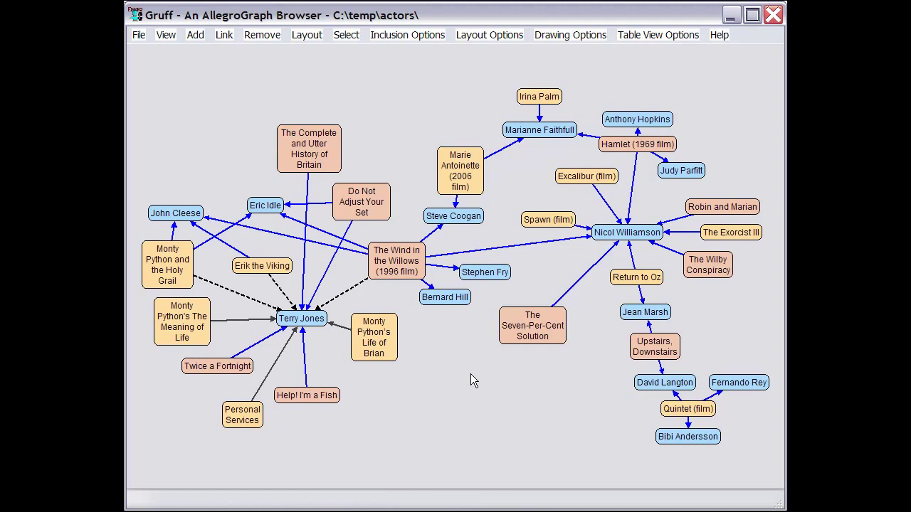
# Clear the graph, add Terry Jones with all linked nodes, and expand The Wind in the Willows (1996 film).
pyautogui.hotkey('ctrl', 'shift', 'Delete')
pyautogui.hotkey('ctrl', 'l')
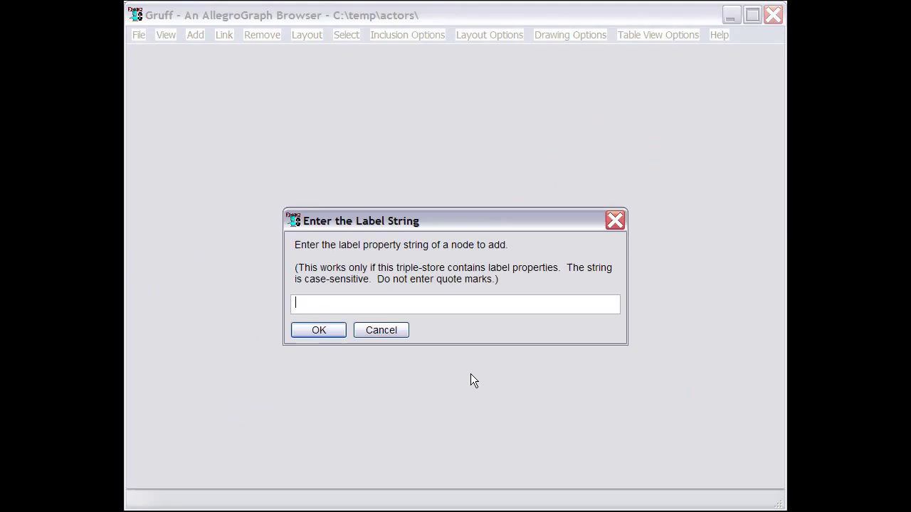
pyautogui.write('Terry Jones')
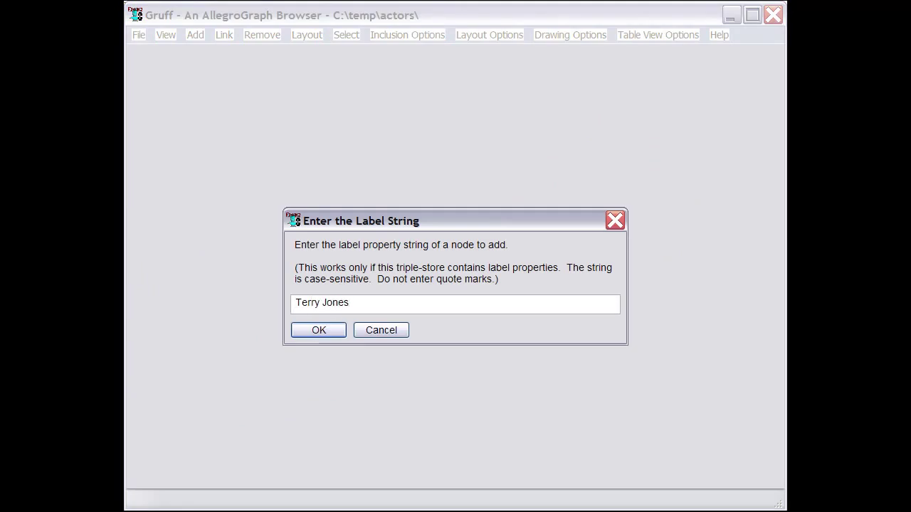
pyautogui.press('Return')
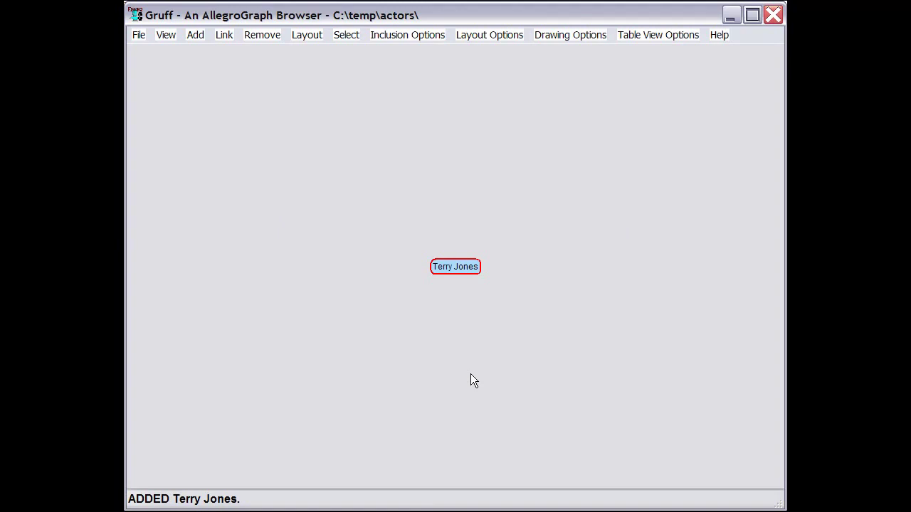
pyautogui.hotkey('ctrl', 'shift', 'a')
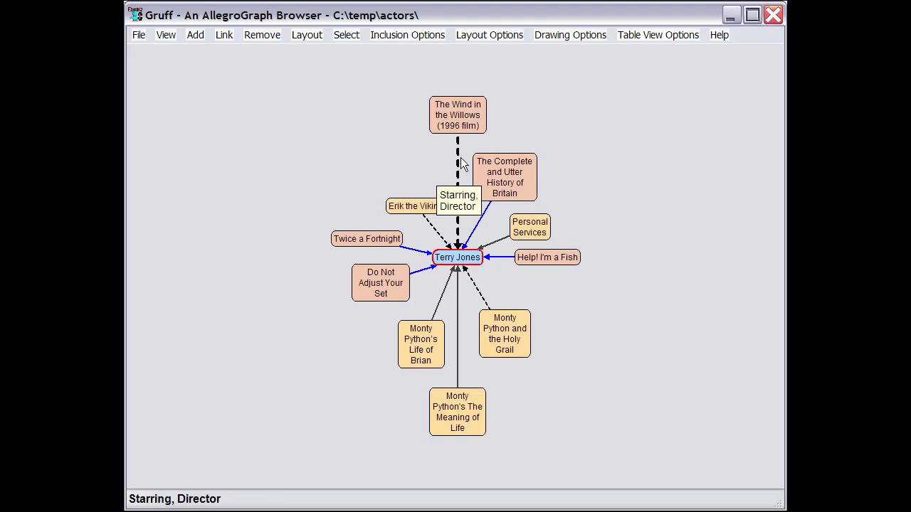
pyautogui.click(466, 112)
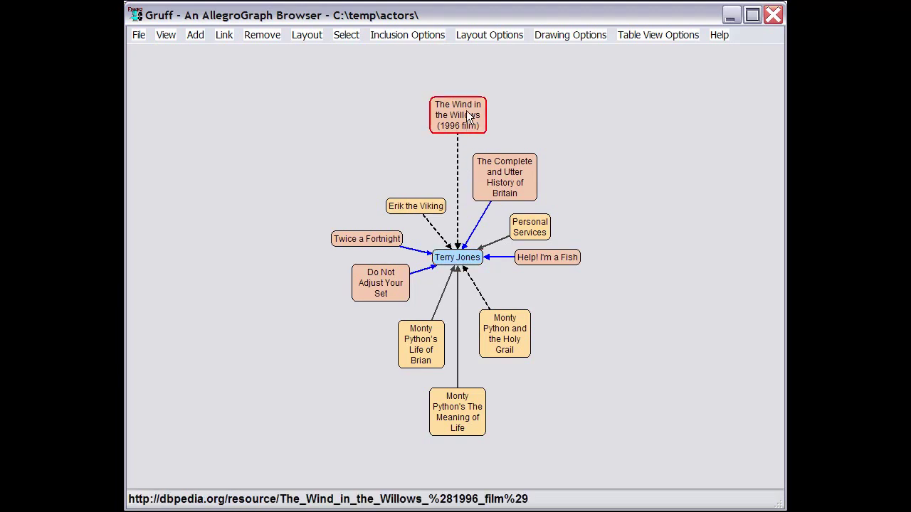
pyautogui.doubleClick(466, 111)
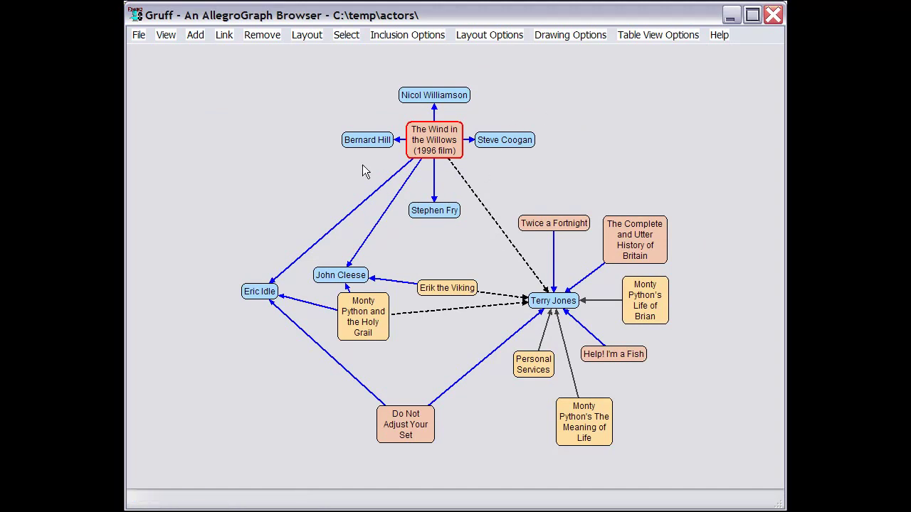
# Expand Nicol Williamson, Hamlet (1969 film) and Marianne Faithfull to add their linked films and cast.
pyautogui.moveTo(440, 97)
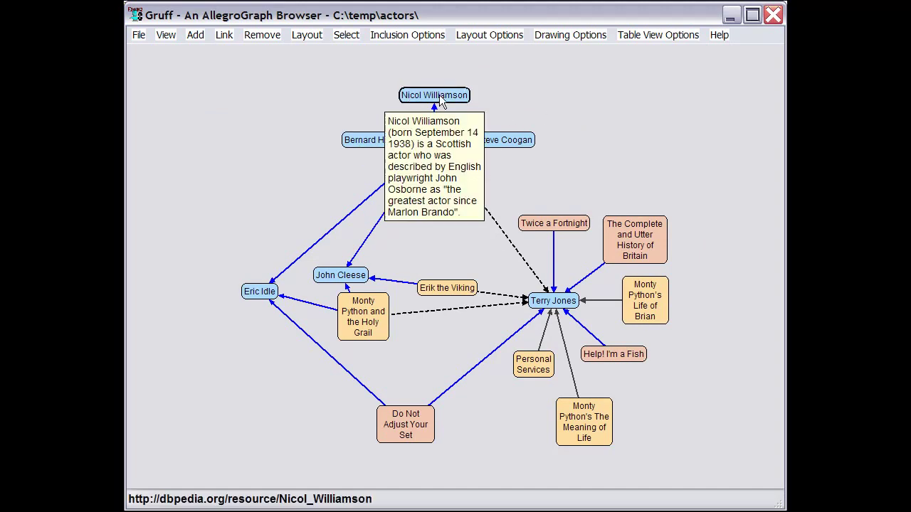
pyautogui.click(439, 95)
pyautogui.doubleClick(439, 95)
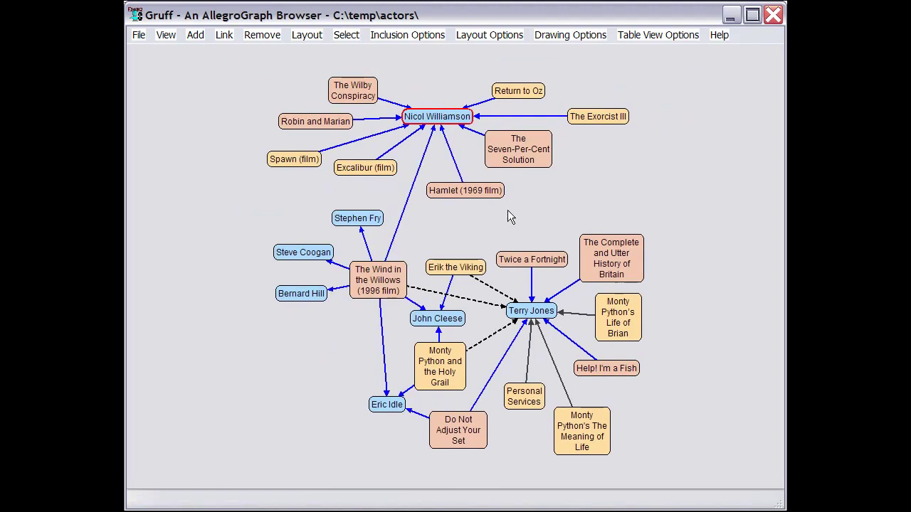
pyautogui.click(469, 190)
pyautogui.doubleClick(469, 190)
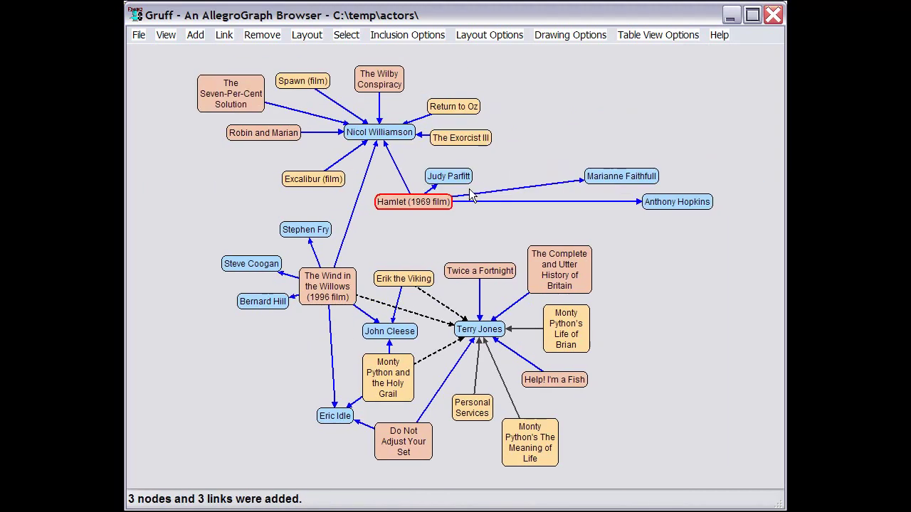
pyautogui.doubleClick(610, 176)
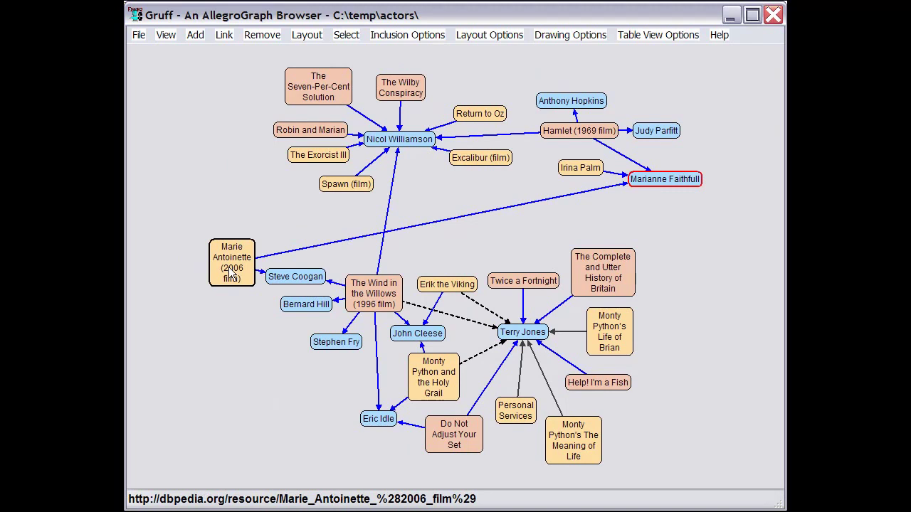
pyautogui.moveTo(229, 267)
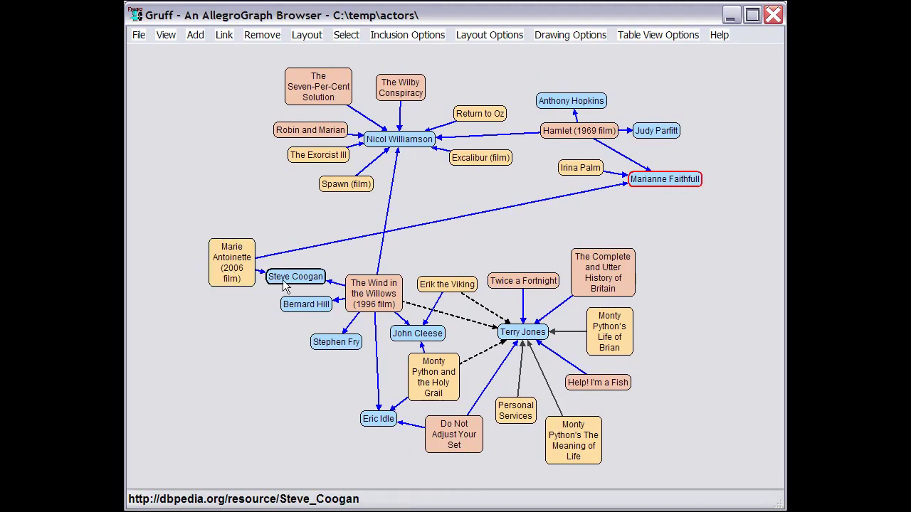
pyautogui.moveTo(292, 285)
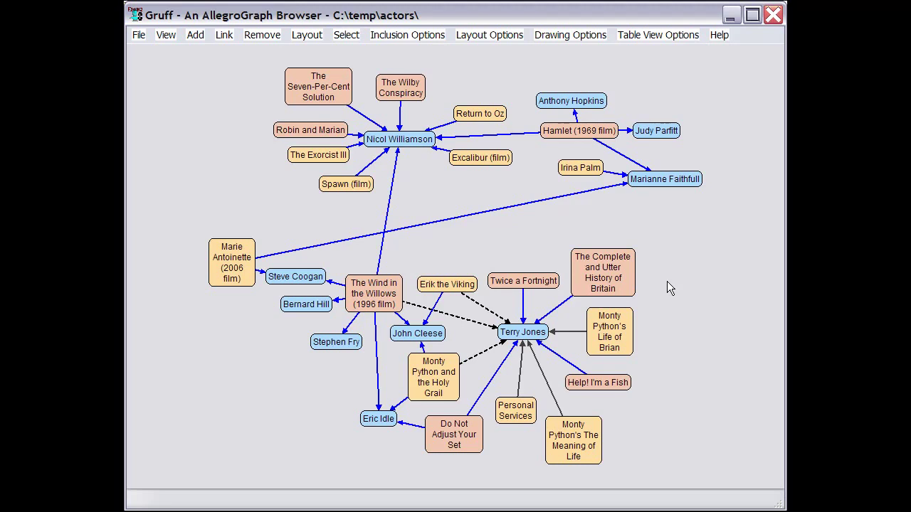
# Redo the graph layout and show the property table for Return to Oz.
pyautogui.hotkey('ctrl', 'l')
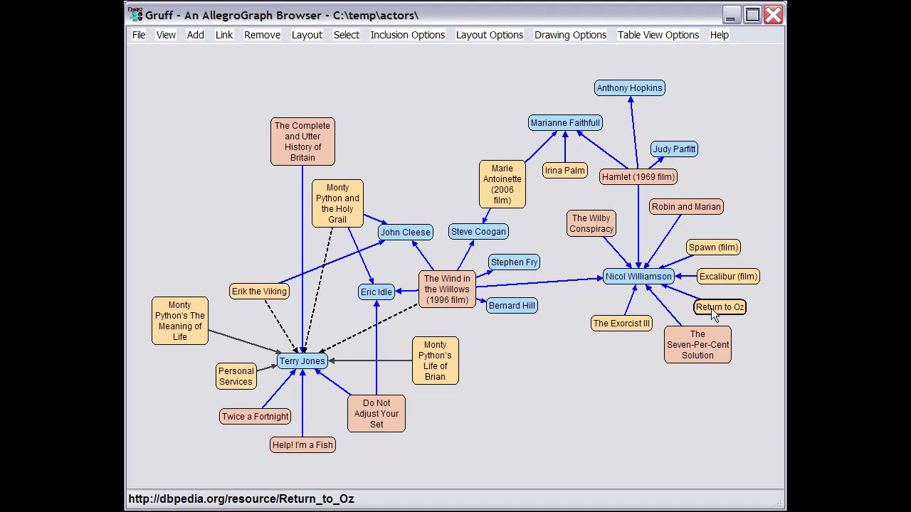
pyautogui.moveTo(714, 316)
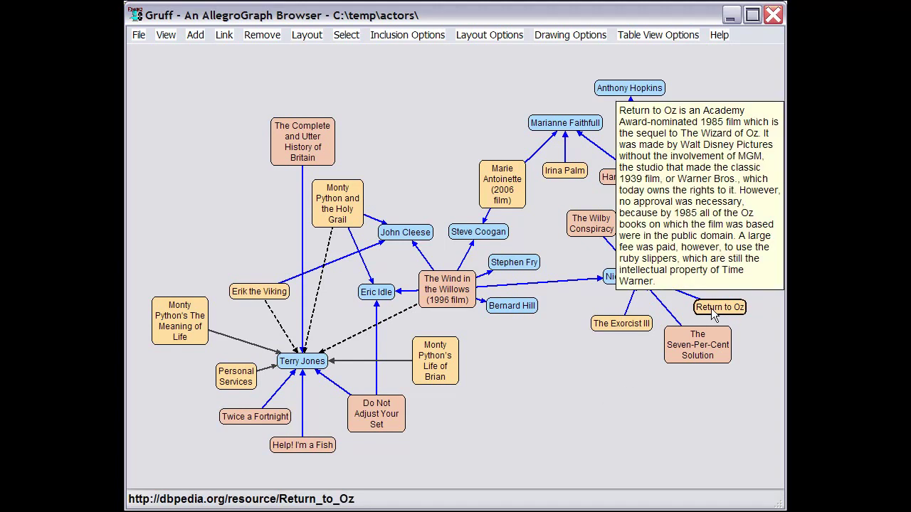
pyautogui.doubleClick(714, 309)
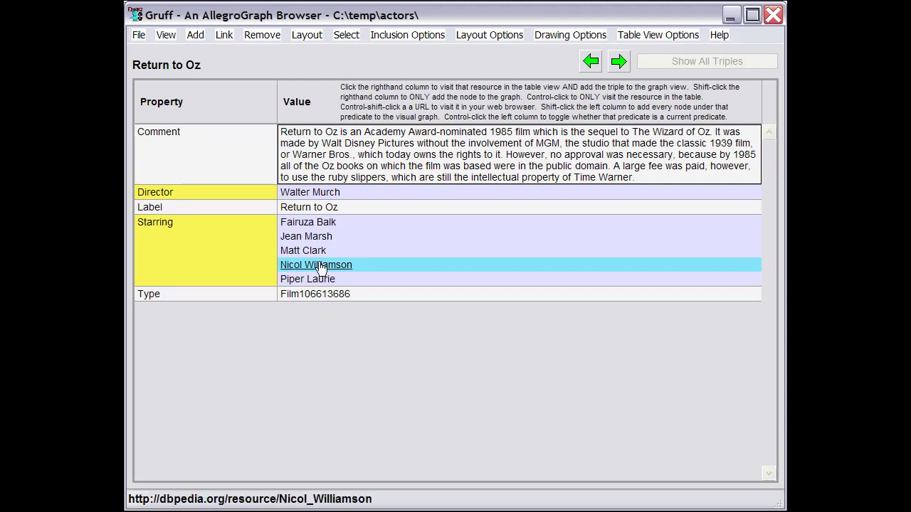
# Visit Jean Marsh, Upstairs, Downstairs, David Langton and Quintet (film) from the table, then view the graph.
pyautogui.click(308, 236)
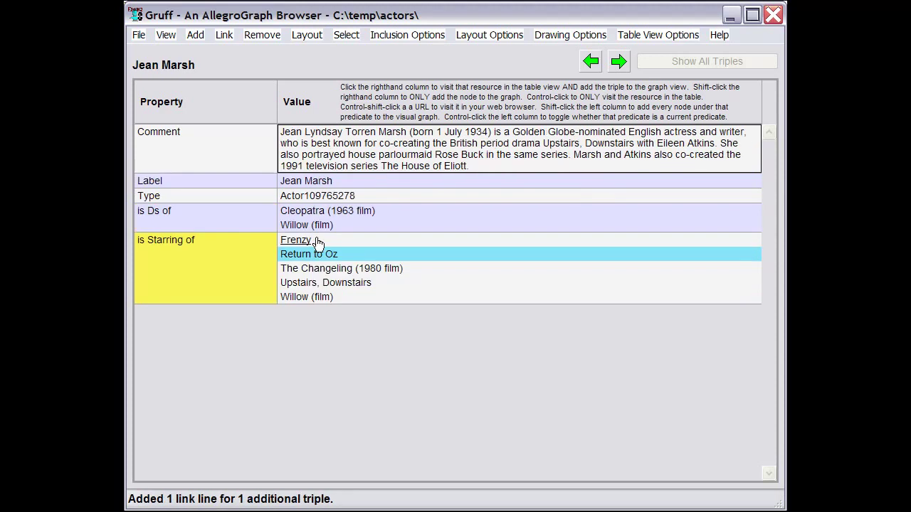
pyautogui.click(313, 283)
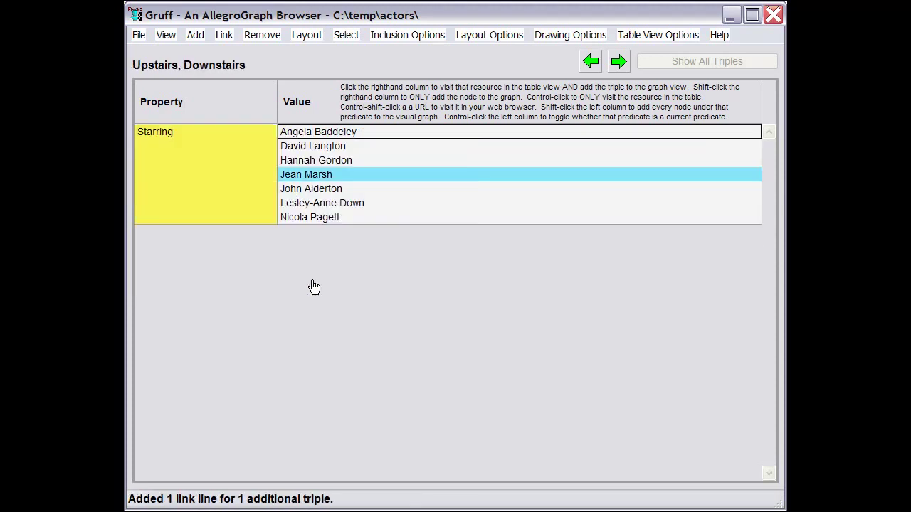
pyautogui.click(329, 147)
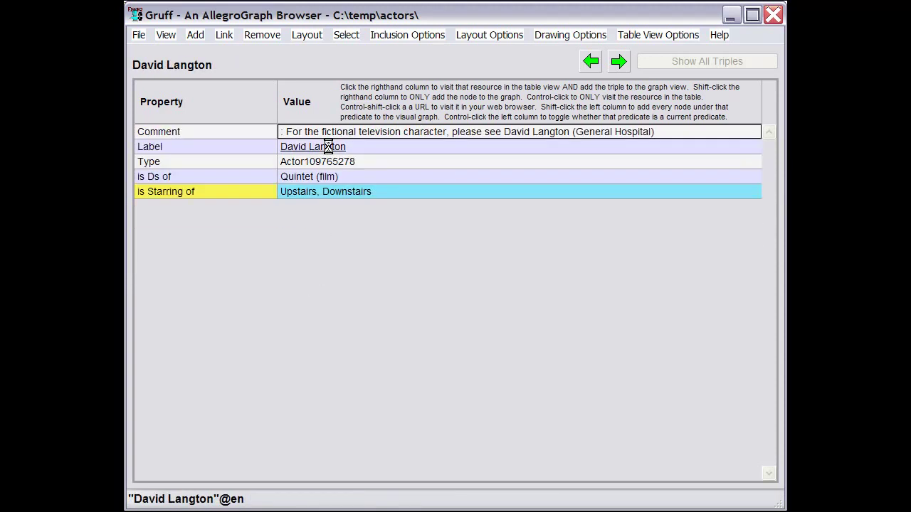
pyautogui.click(305, 178)
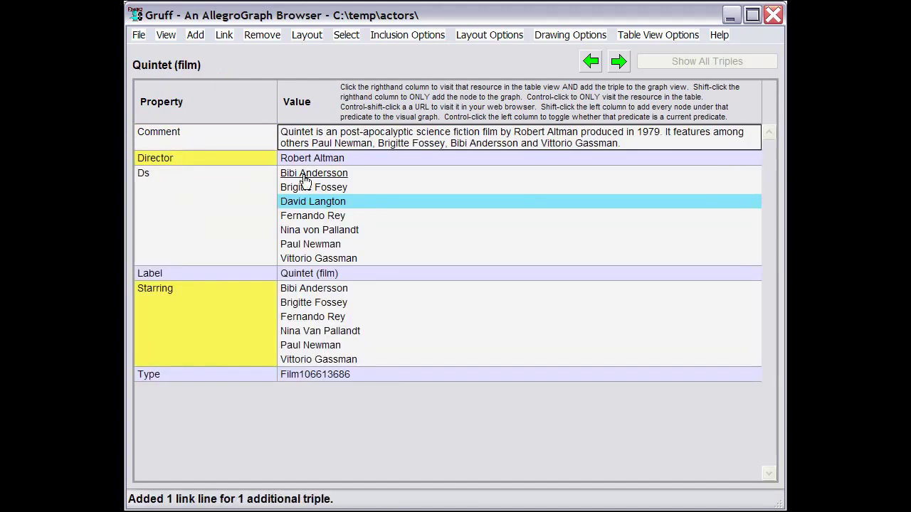
pyautogui.hotkey('ctrl', 't')
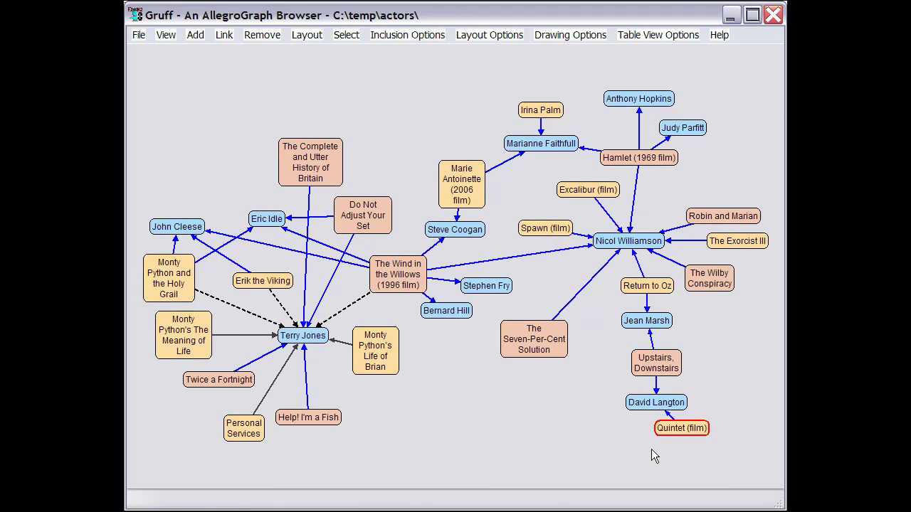
# From Quintet's table add Fernando Rey, Nina von Pallandt, Bibi Andersson and Paul Newman, then deselect Quintet.
pyautogui.hotkey('ctrl', 't')
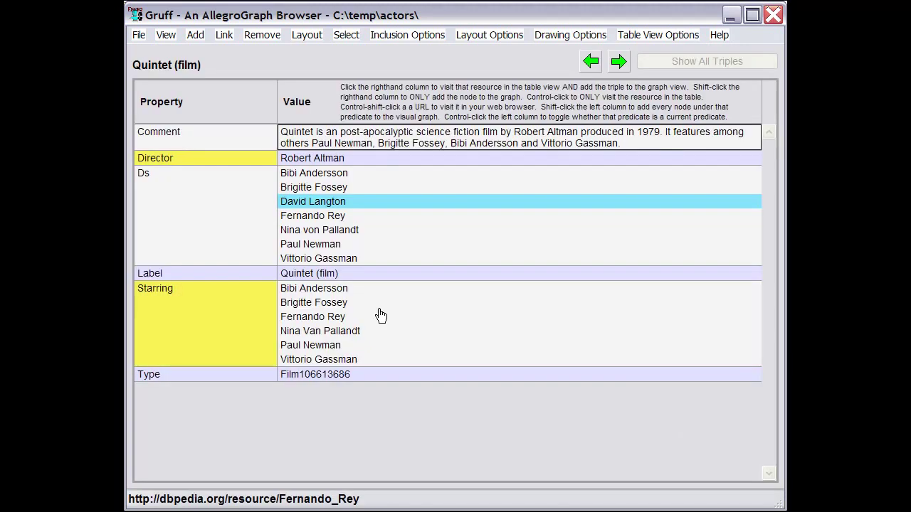
pyautogui.click(319, 218)
pyautogui.click(321, 231)
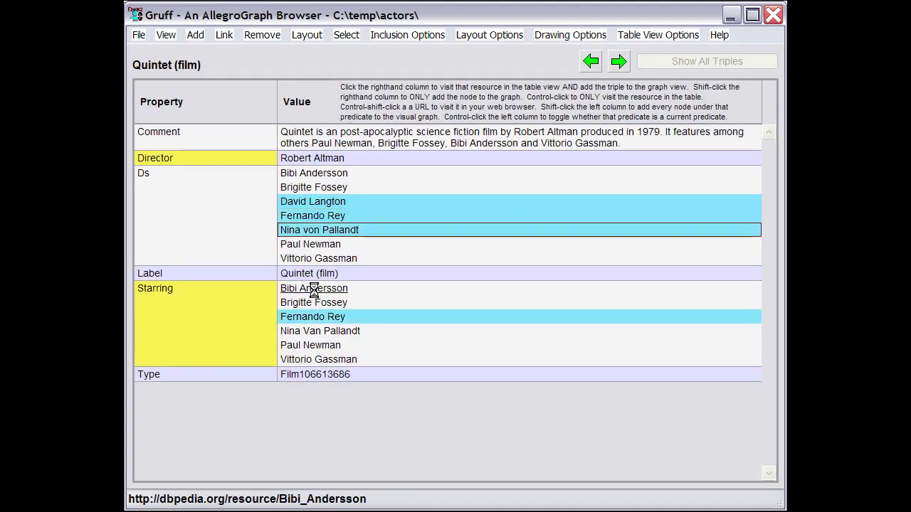
pyautogui.click(289, 290)
pyautogui.click(325, 347)
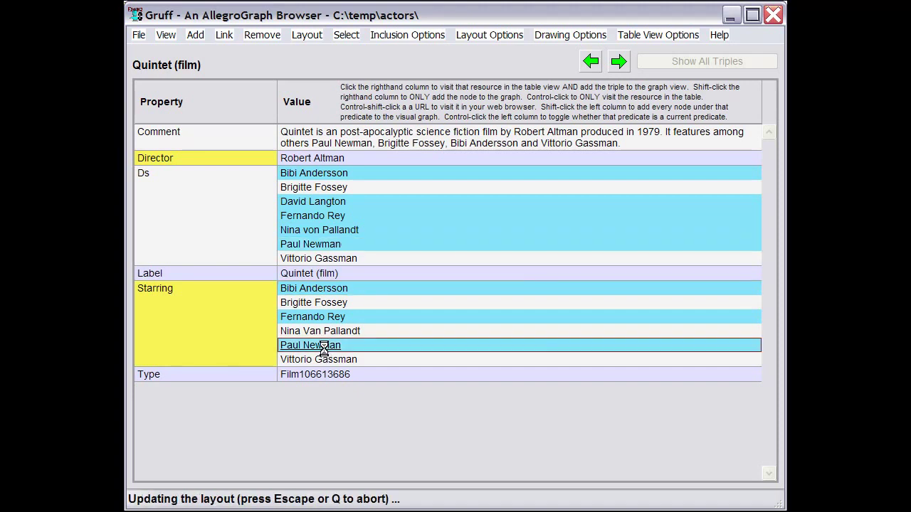
pyautogui.hotkey('ctrl', 't')
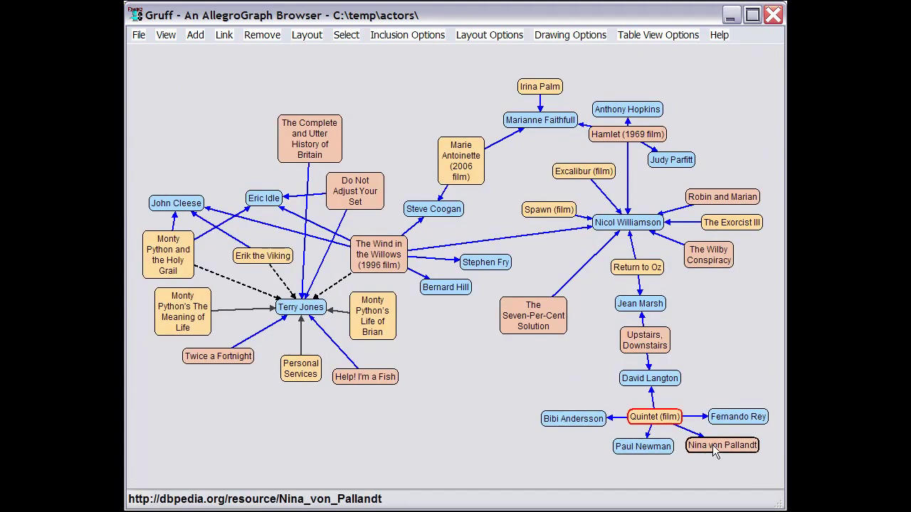
pyautogui.moveTo(737, 419)
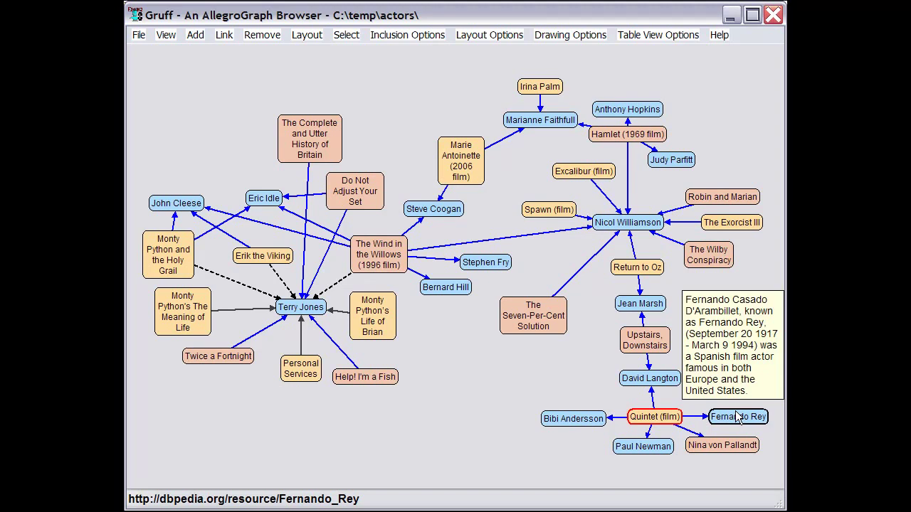
pyautogui.click(554, 377)
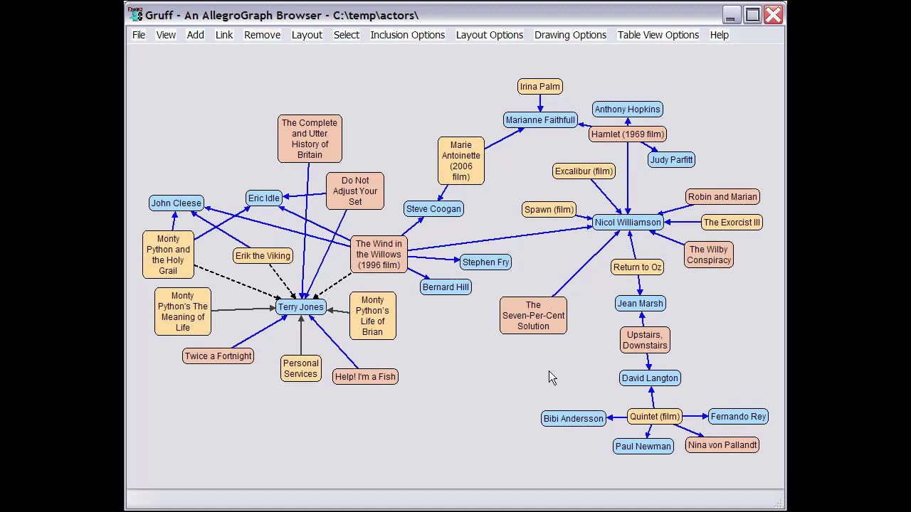
# Run the Natalie Wood / Paul Newman co-star query in the SPARQL Query view.
pyautogui.hotkey('ctrl', 'q')
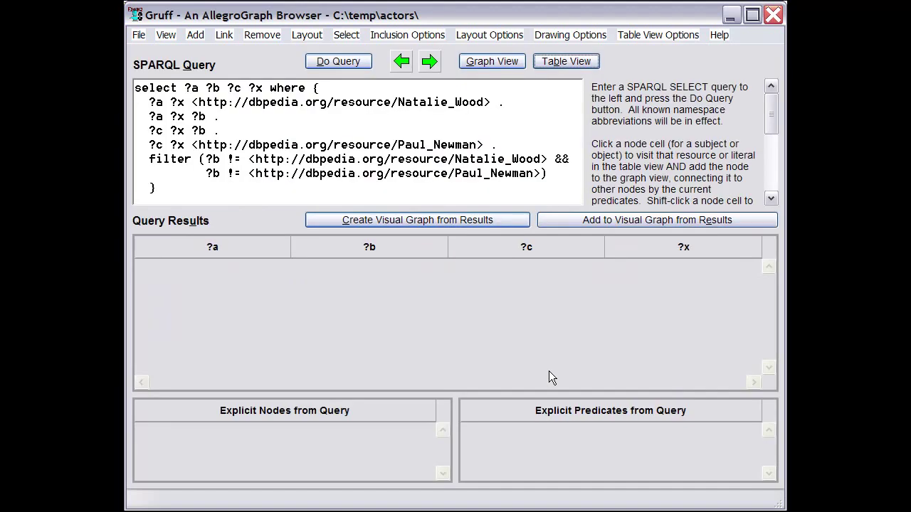
pyautogui.click(346, 62)
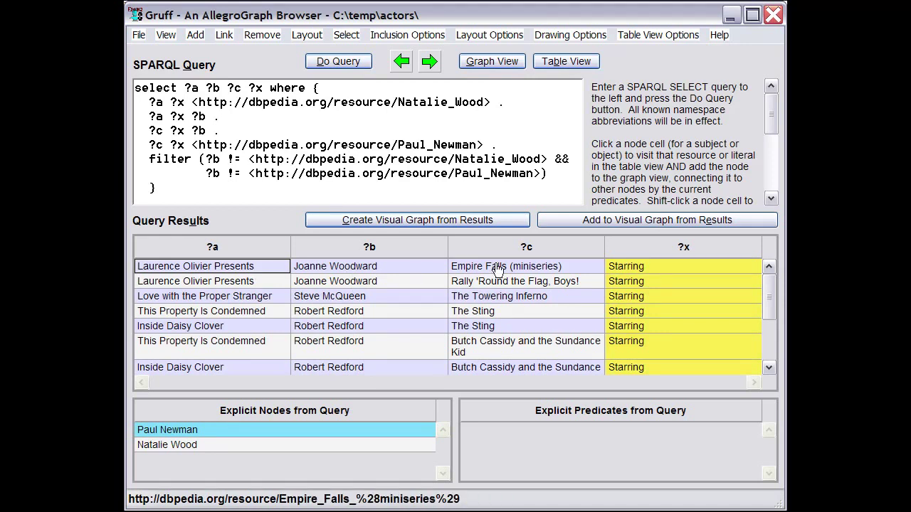
pyautogui.click(358, 273)
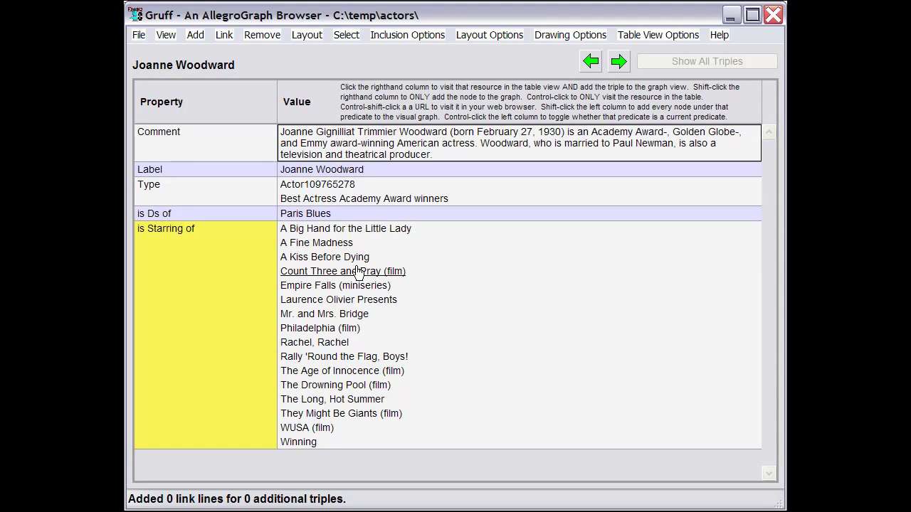
pyautogui.hotkey('alt', 'Left')
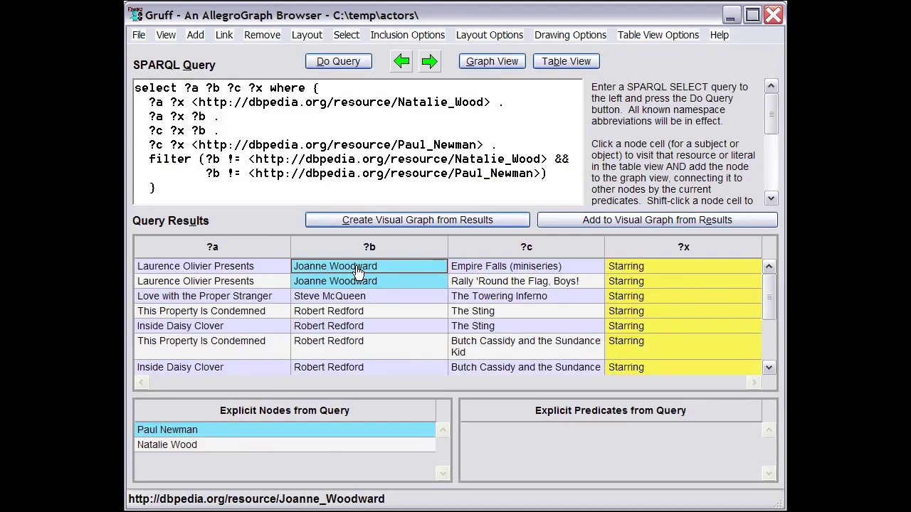
# Generate a visual graph from the Natalie Wood / Paul Newman query results.
pyautogui.click(475, 217)
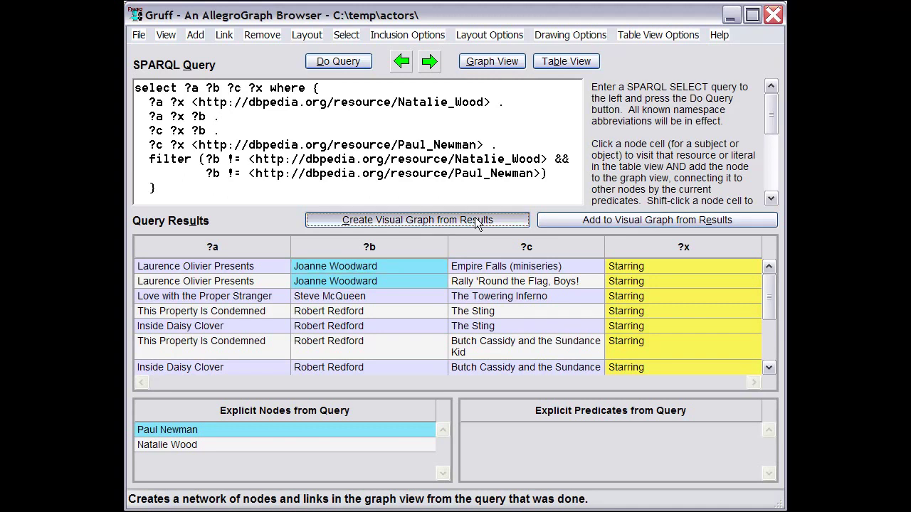